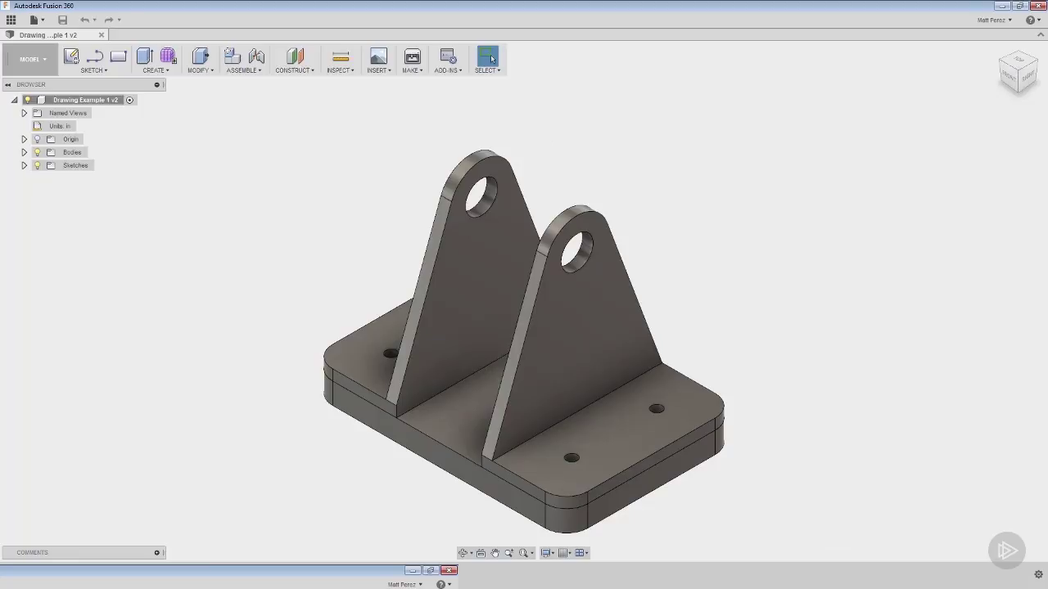
# Step: Expand the bracket's Bodies list and start a New Drawing From Design
pyautogui.click(23, 153)
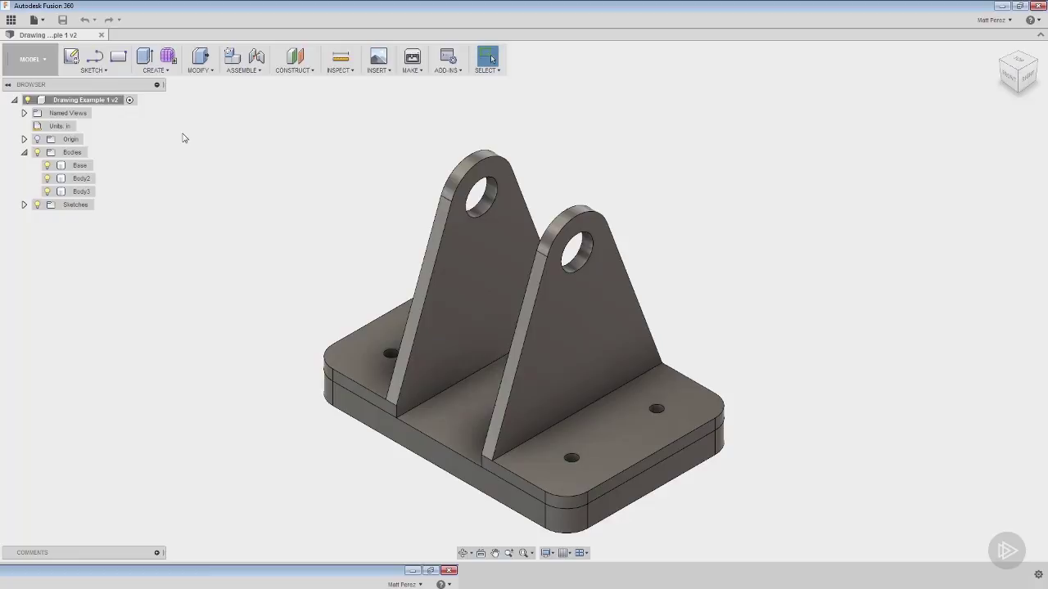
pyautogui.click(45, 27)
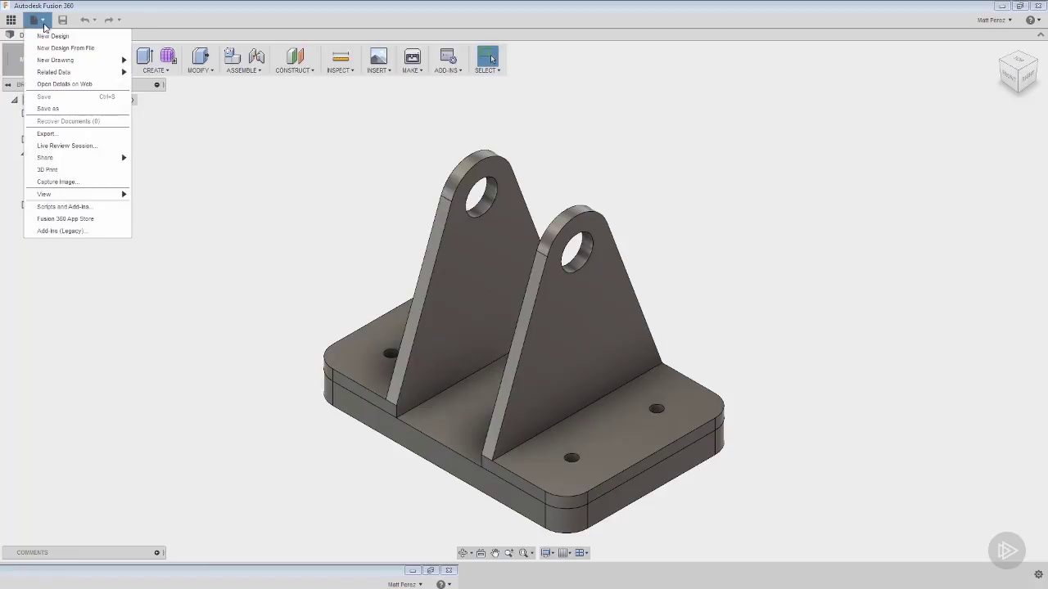
pyautogui.moveTo(55, 64)
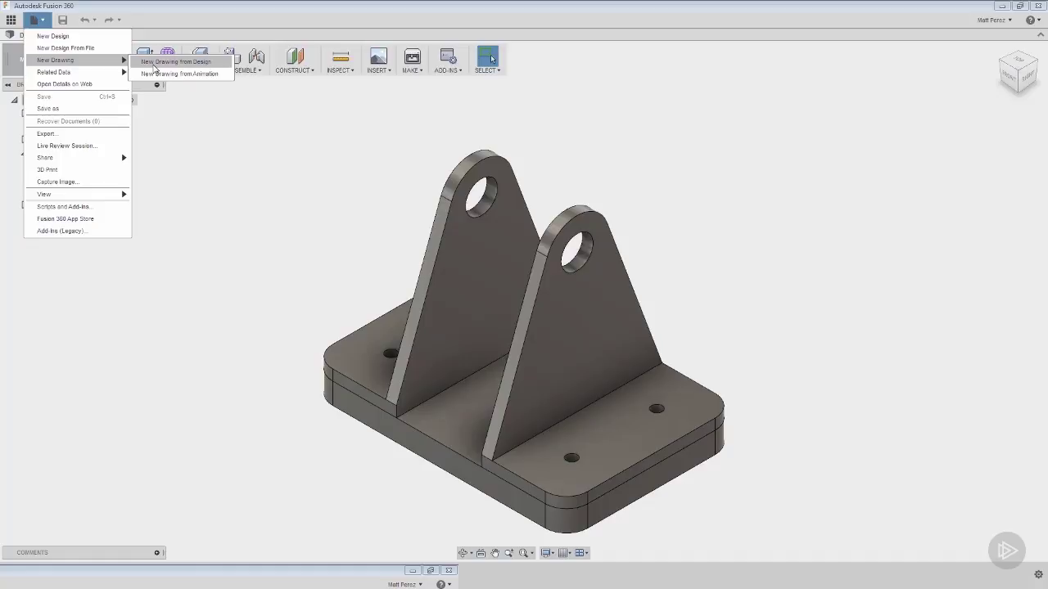
pyautogui.click(153, 63)
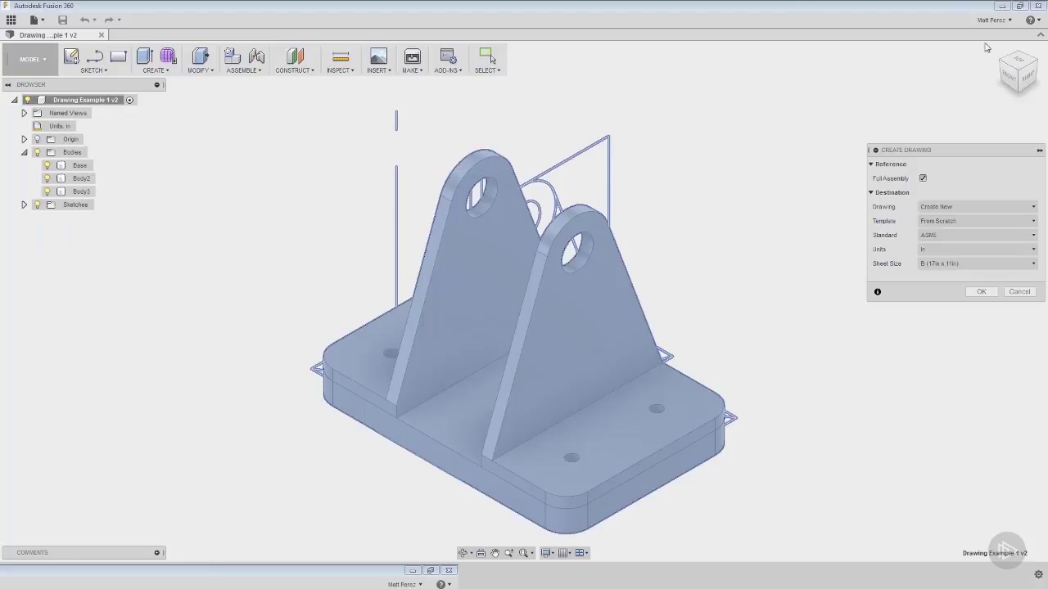
# Step: Turn off Full Assembly, pick the bracket as the component, and keep Create New and From Scratch
pyautogui.click(922, 179)
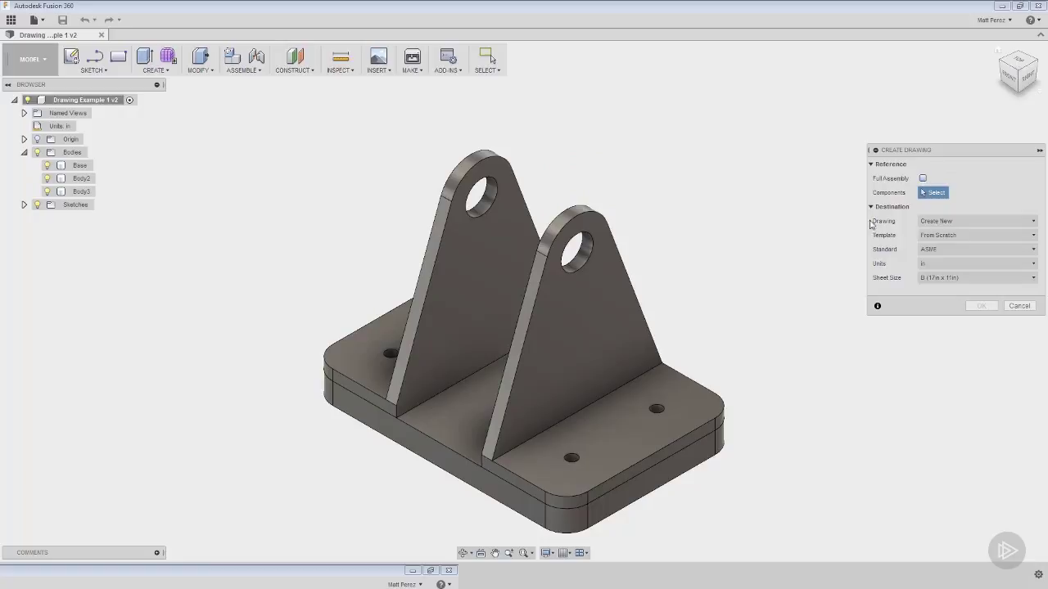
pyautogui.click(459, 343)
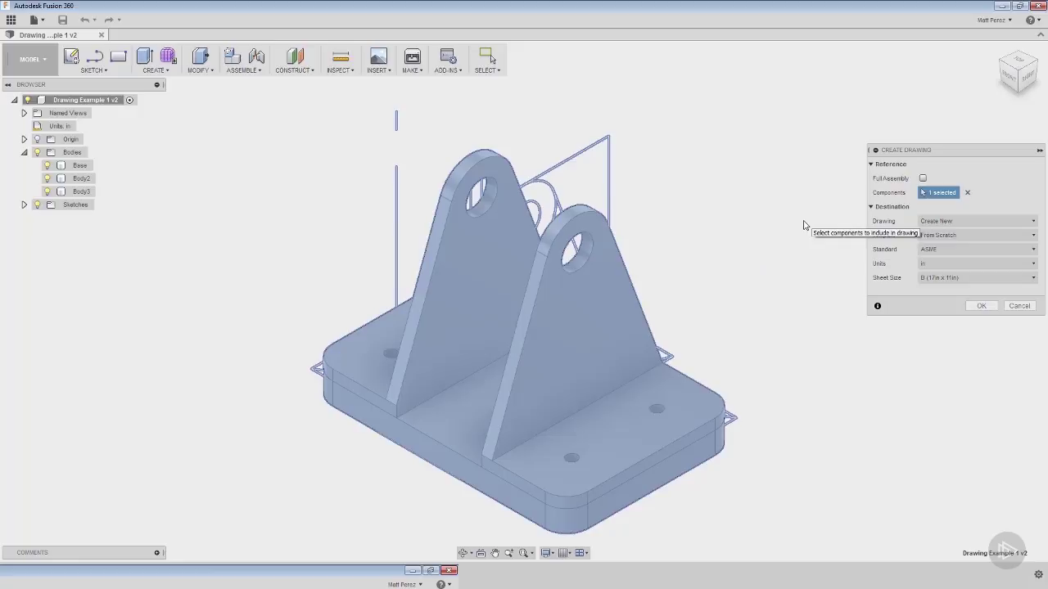
pyautogui.click(964, 223)
pyautogui.click(964, 231)
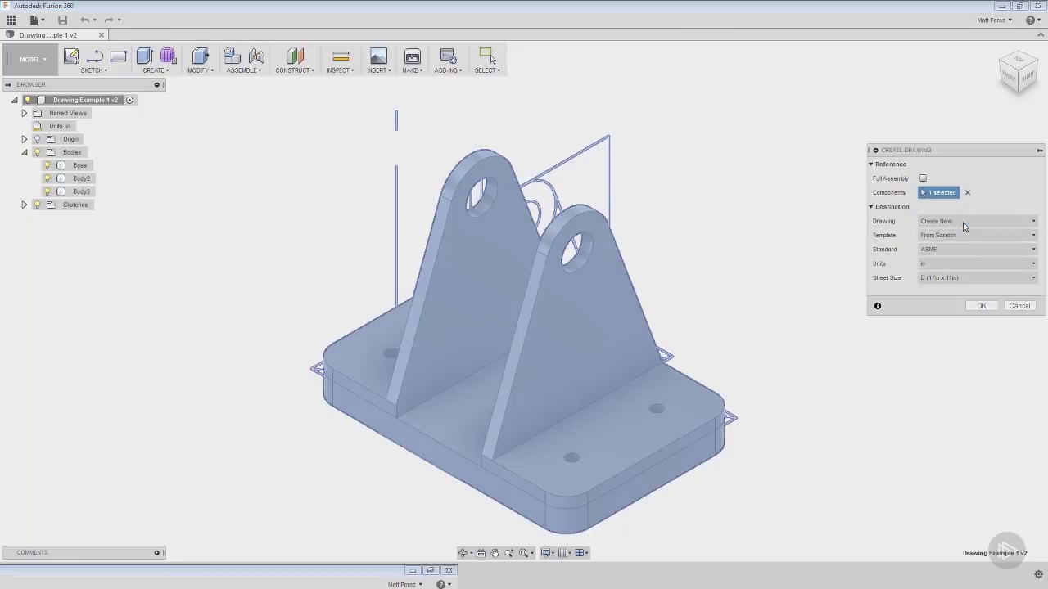
pyautogui.click(965, 238)
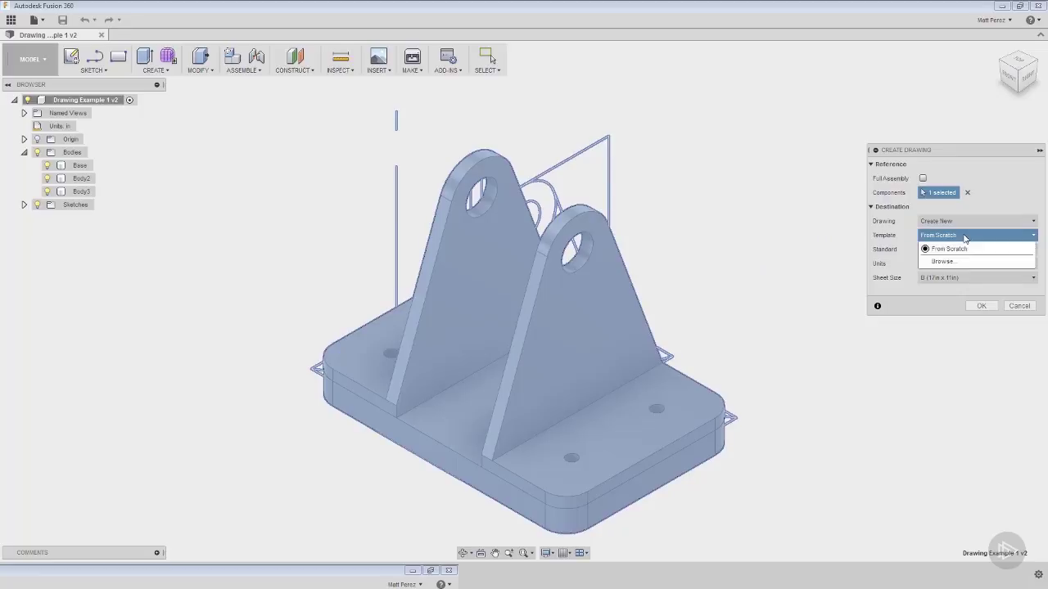
pyautogui.click(965, 237)
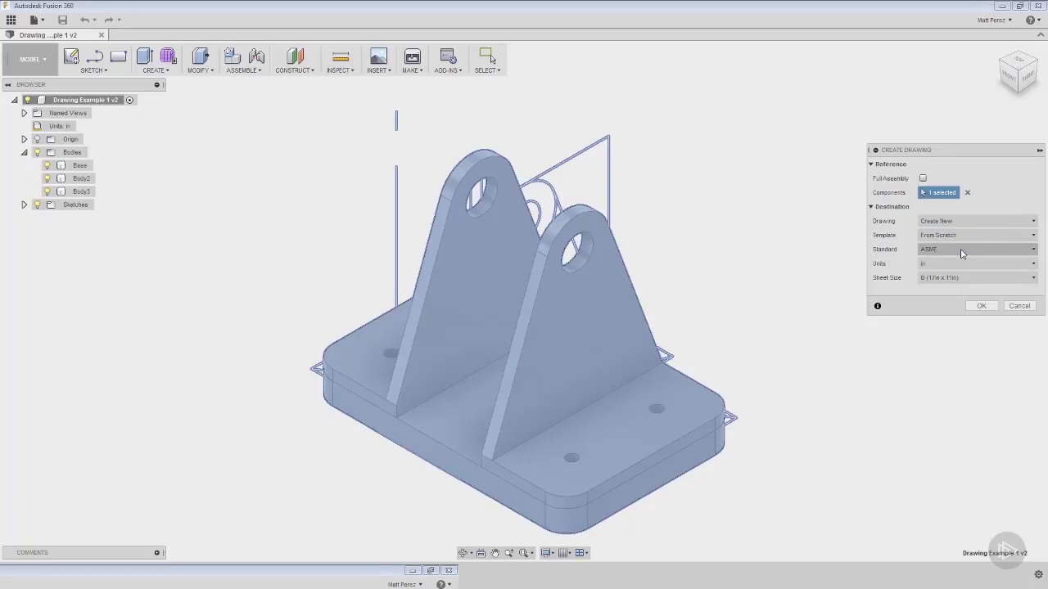
# Step: Keep ASME and inches, choose the A (8.5in x 11in) sheet, and create the drawing
pyautogui.click(942, 250)
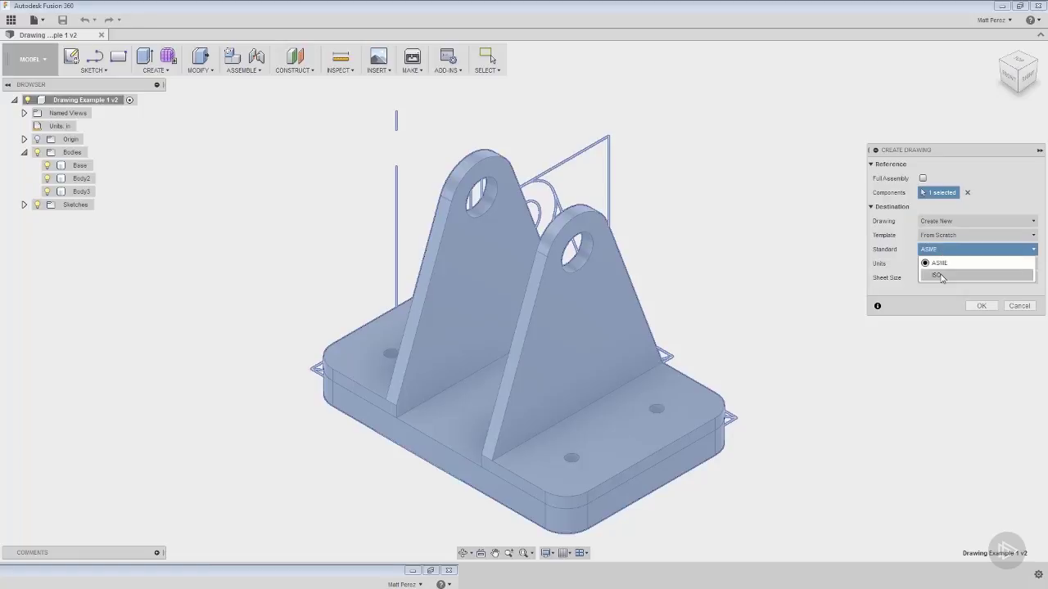
pyautogui.click(940, 264)
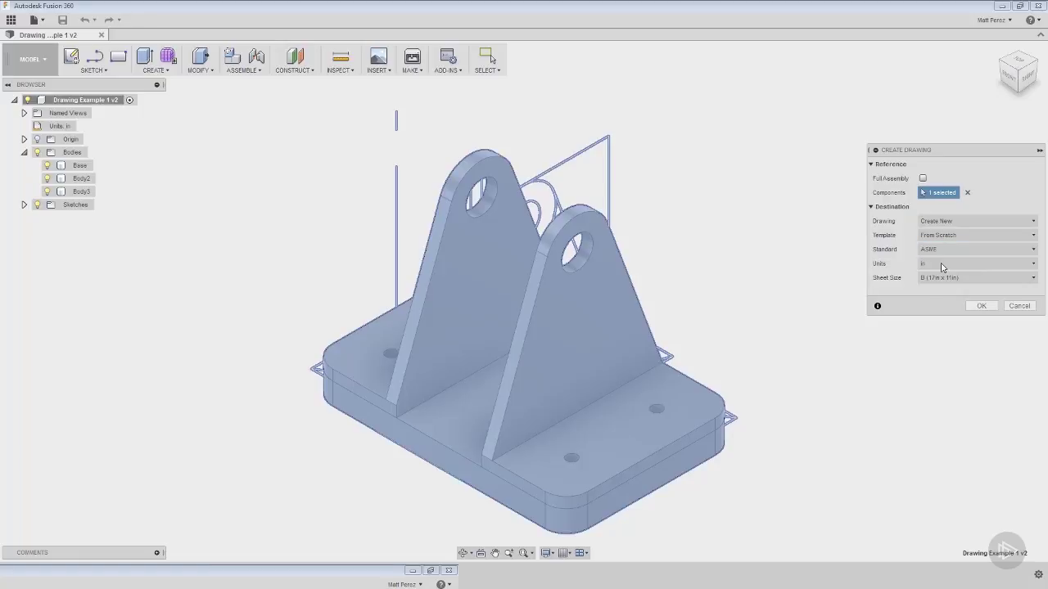
pyautogui.click(942, 265)
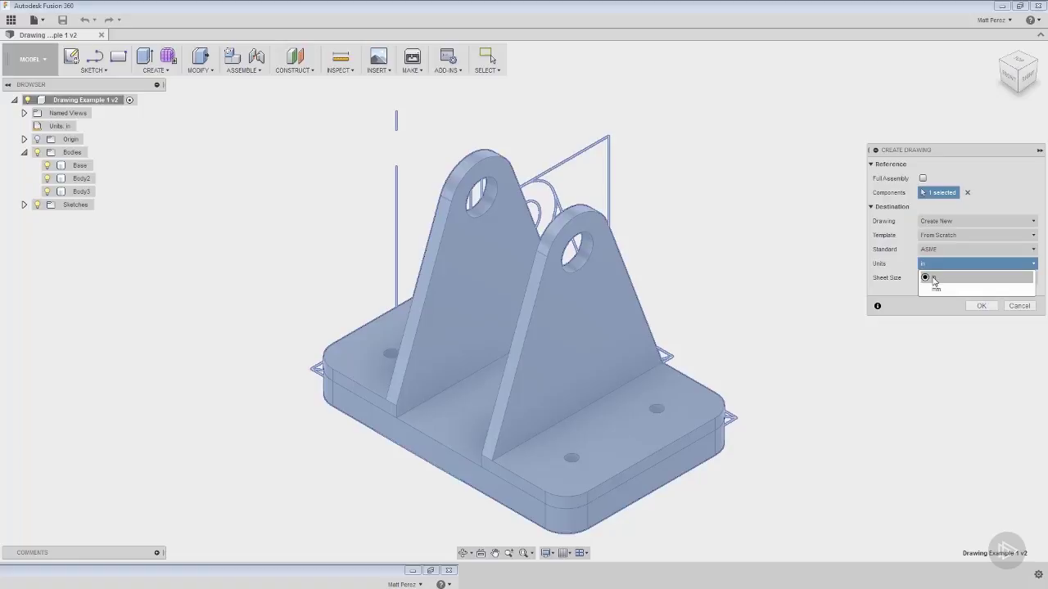
pyautogui.click(949, 278)
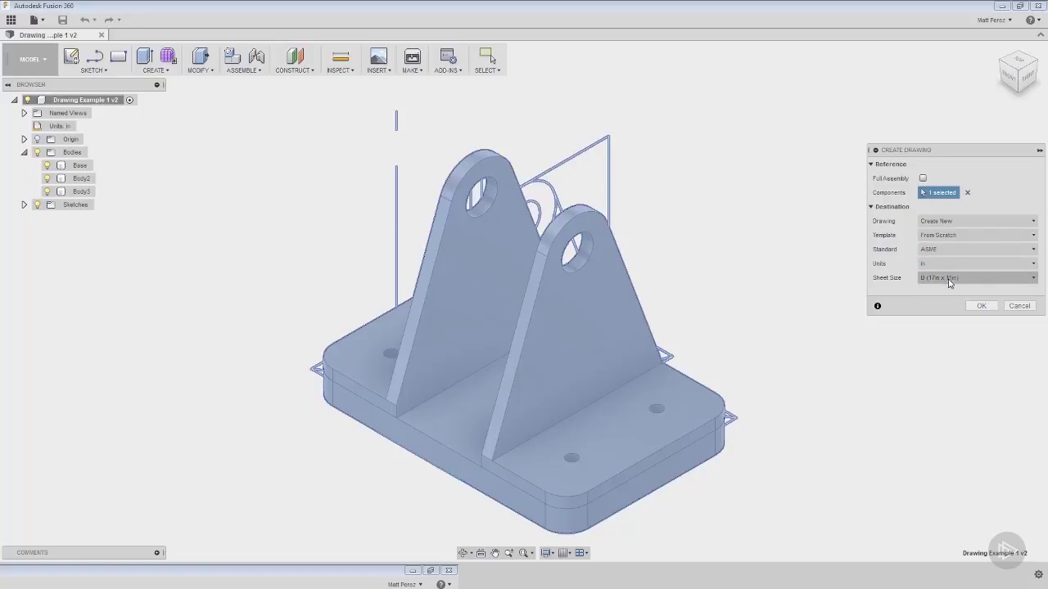
pyautogui.click(950, 281)
pyautogui.click(951, 291)
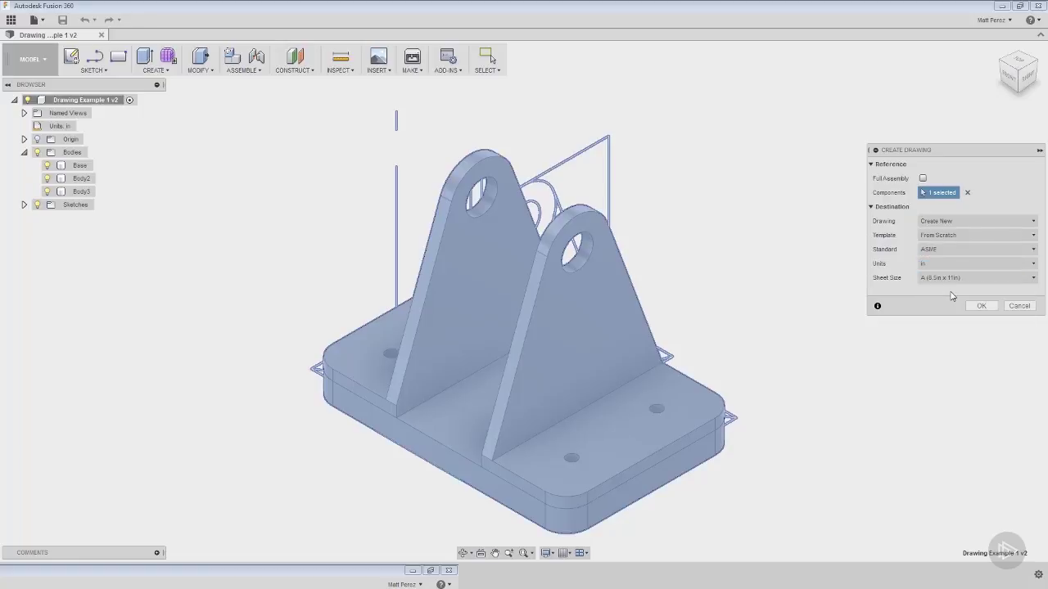
pyautogui.click(954, 278)
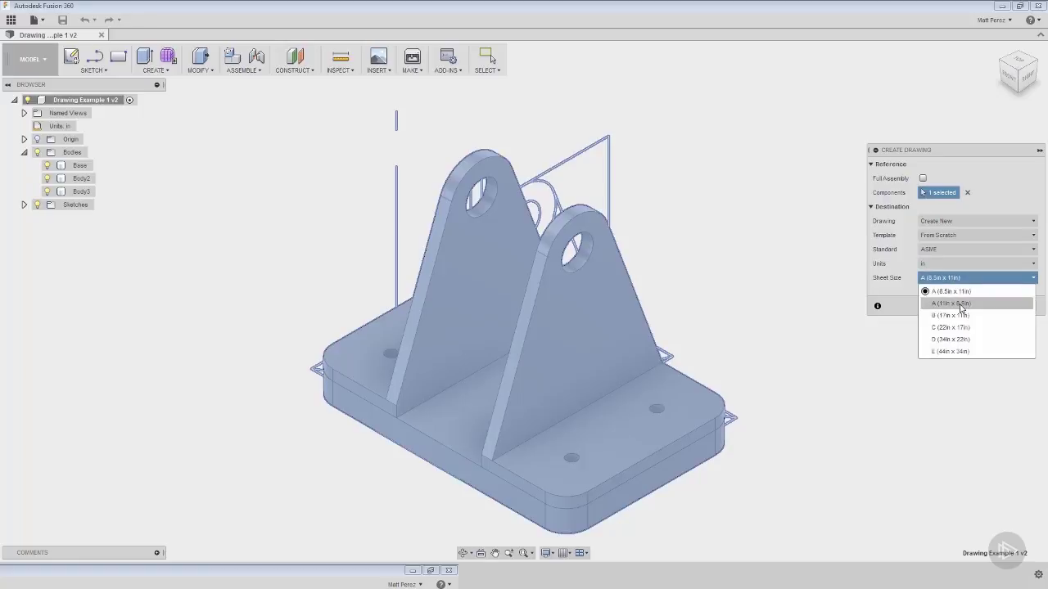
pyautogui.click(958, 292)
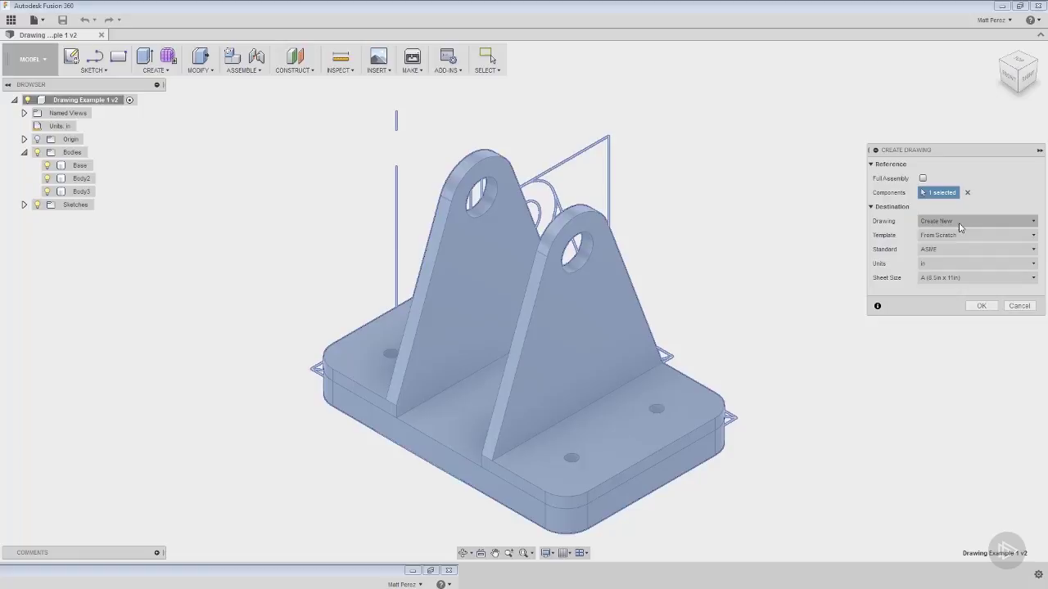
pyautogui.click(991, 308)
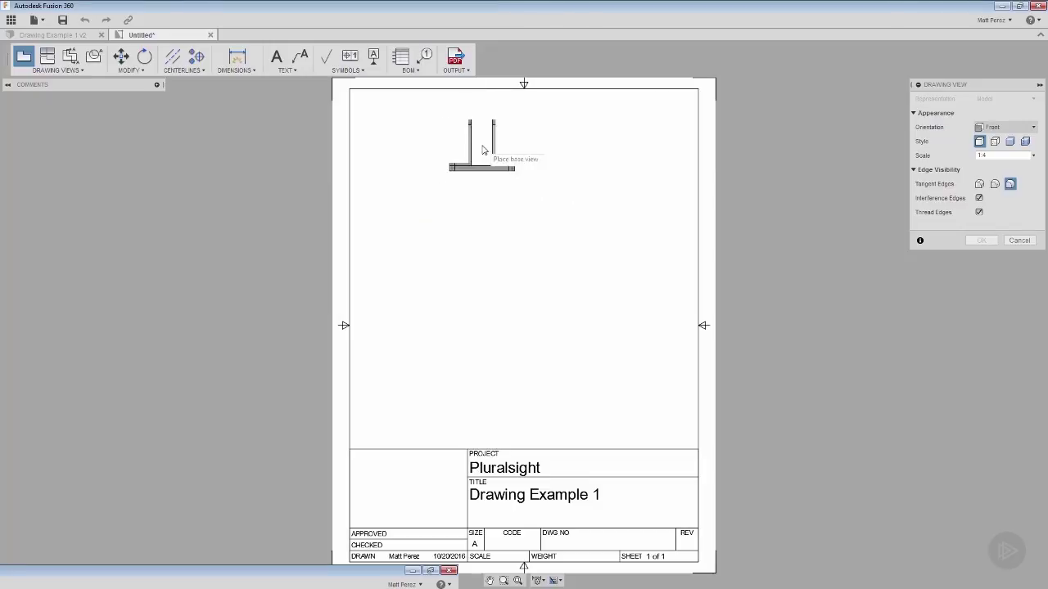
# Step: Place a Top-orientation 1:4 base view with the first tangent-edge style at the sheet's upper left
pyautogui.click(1009, 129)
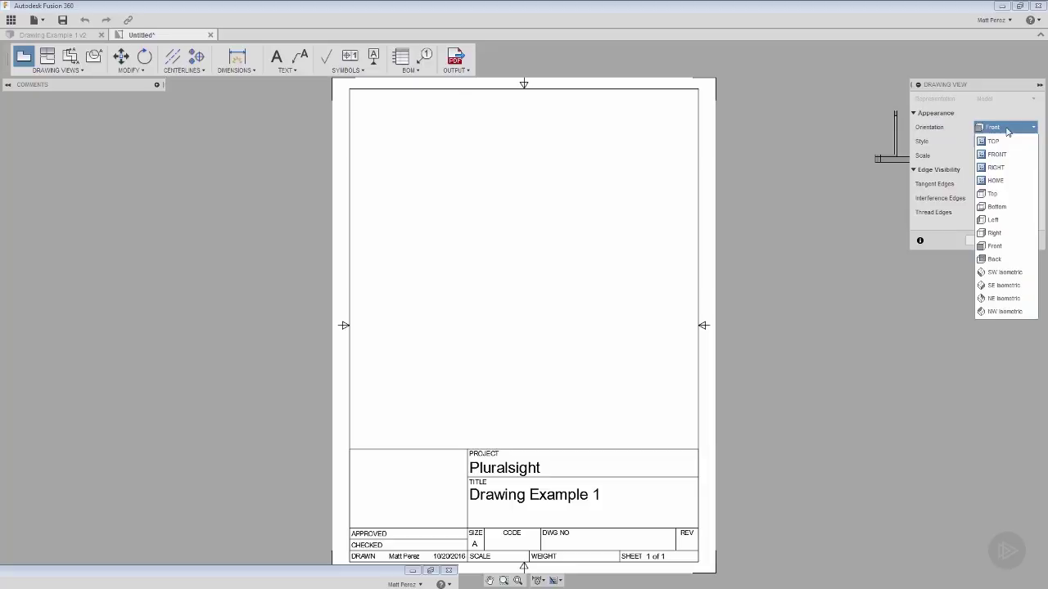
pyautogui.click(1007, 142)
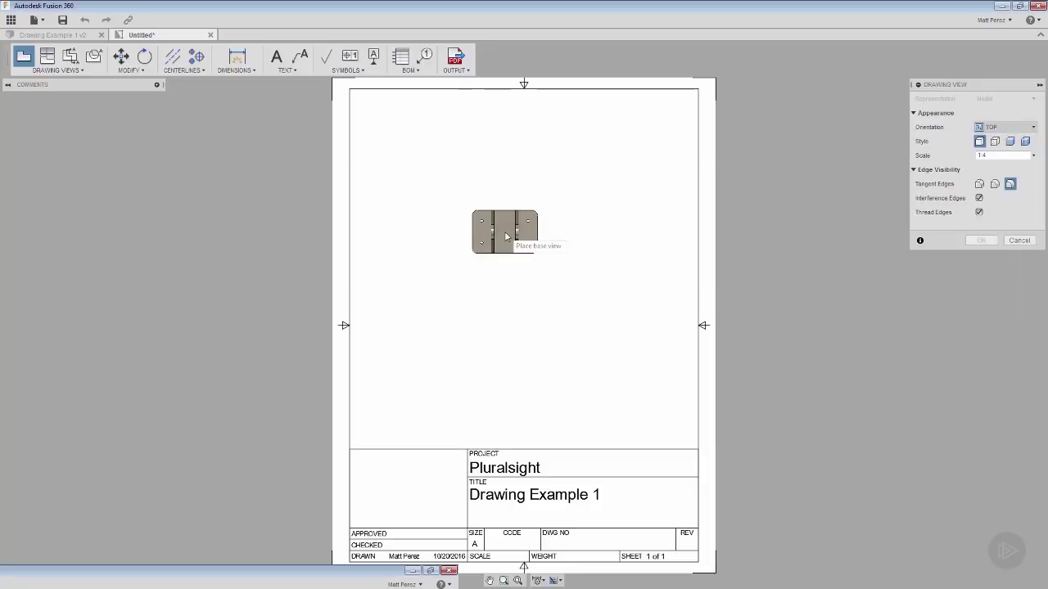
pyautogui.click(980, 184)
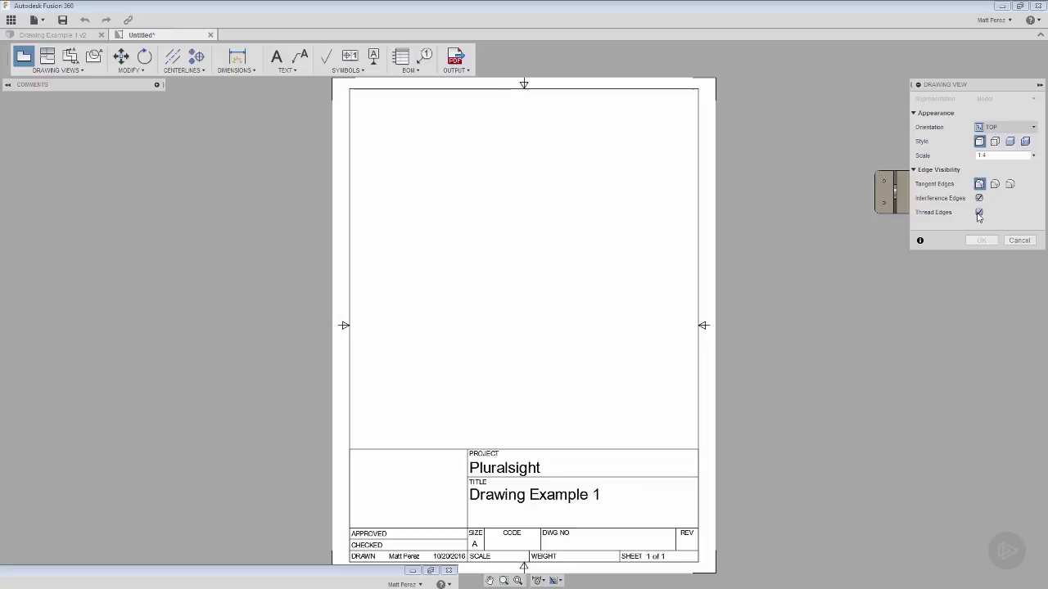
pyautogui.click(439, 164)
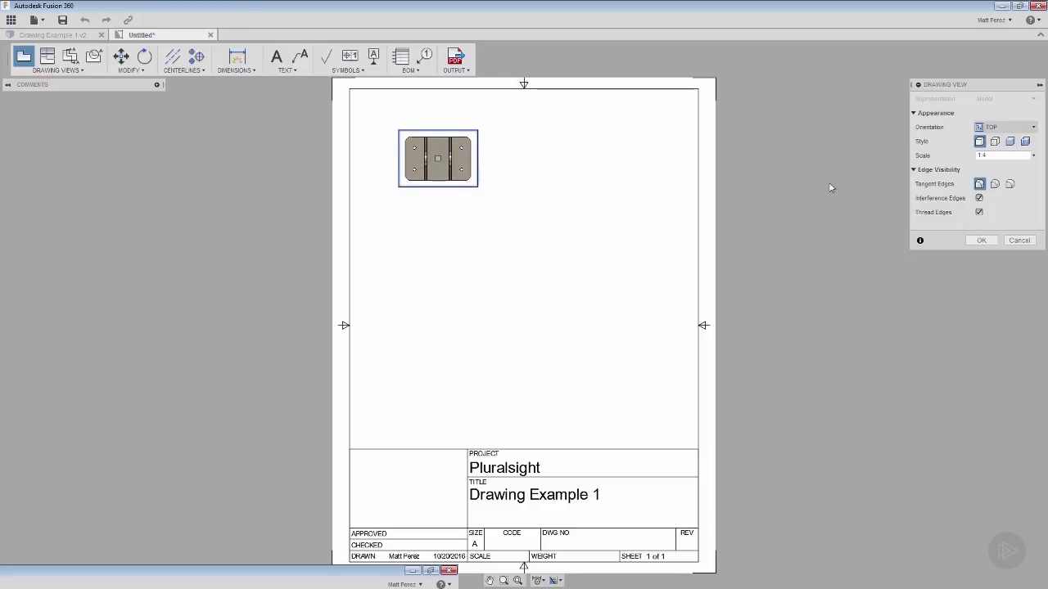
# Step: Confirm the top view, then project a front view below it and a side view to its right
pyautogui.click(988, 243)
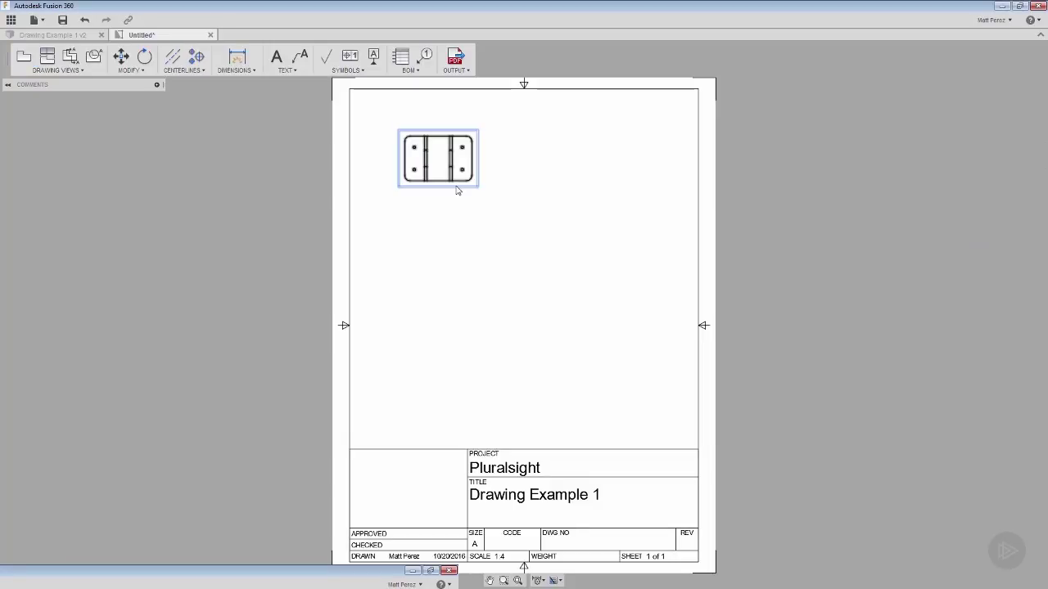
pyautogui.click(82, 70)
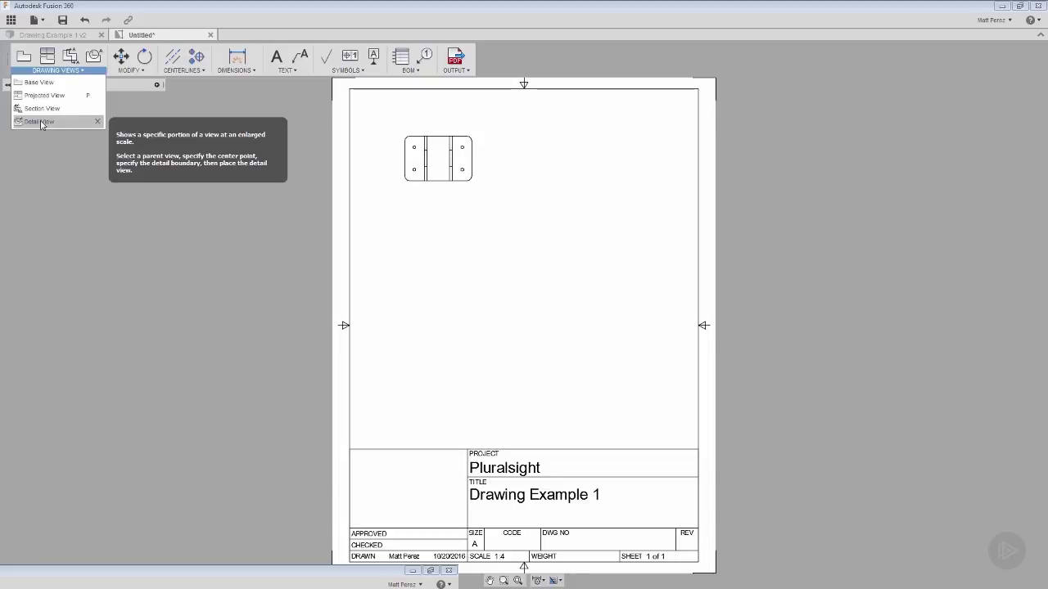
pyautogui.click(44, 96)
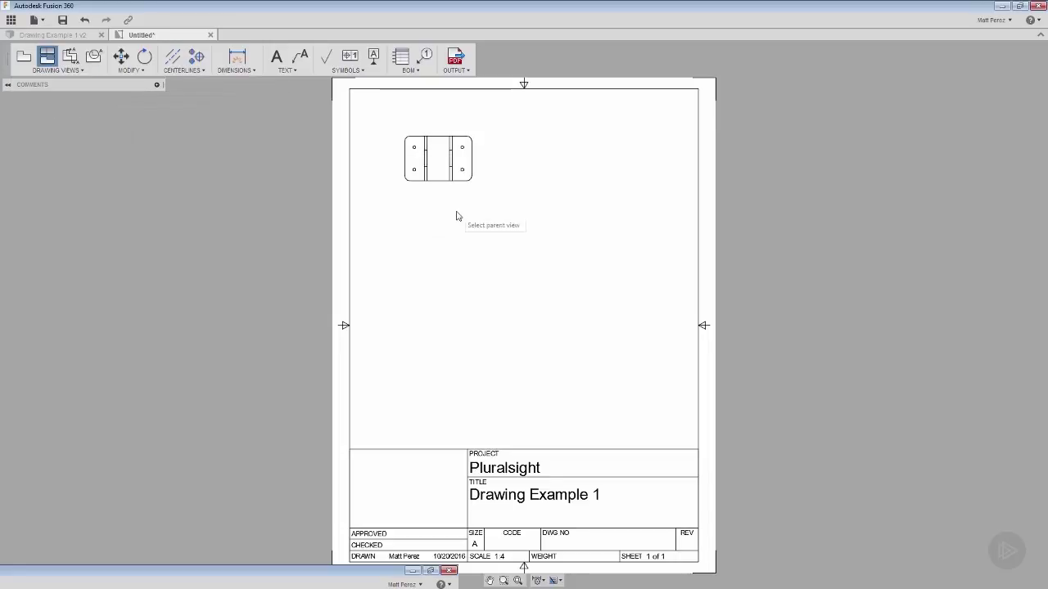
pyautogui.click(438, 192)
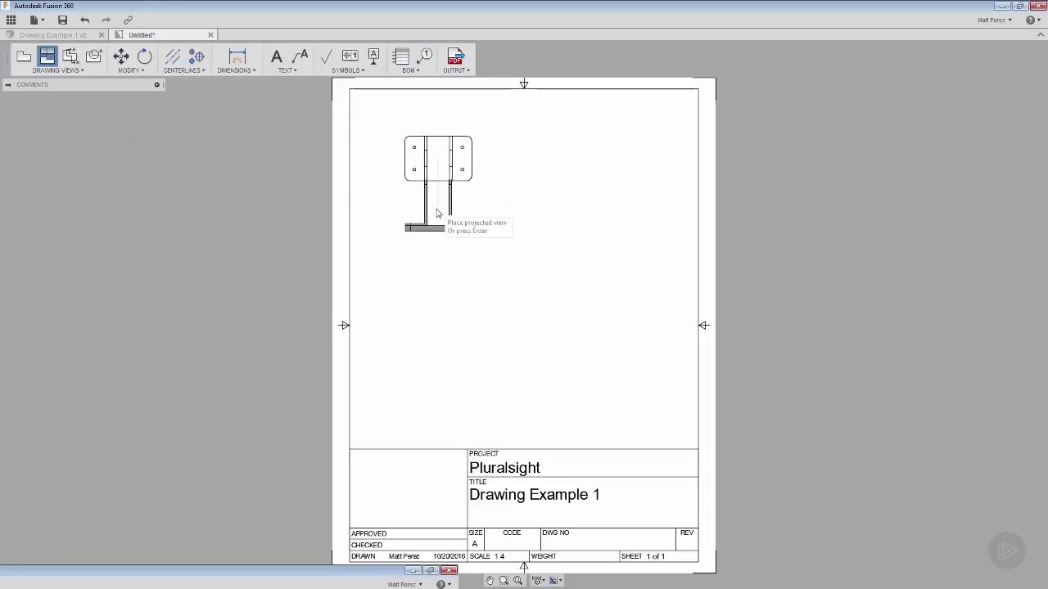
pyautogui.click(438, 263)
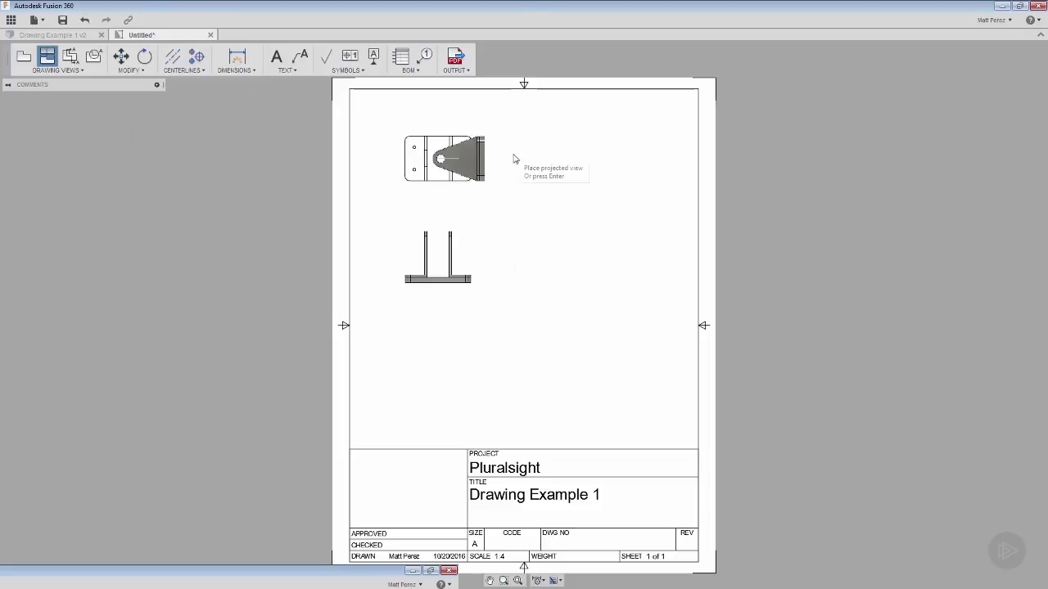
pyautogui.click(526, 161)
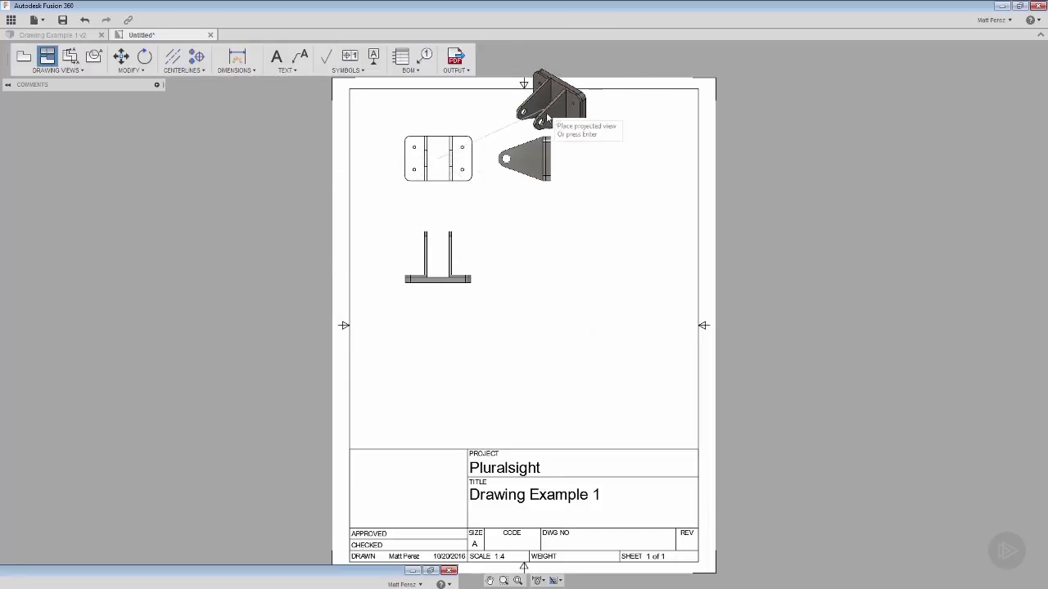
pyautogui.rightClick(543, 249)
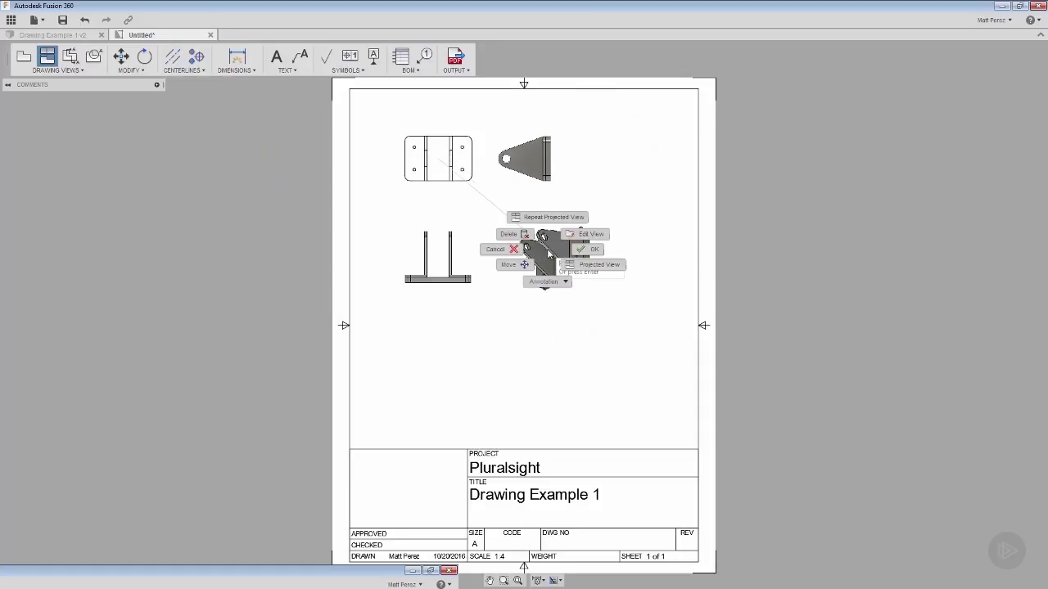
pyautogui.click(594, 251)
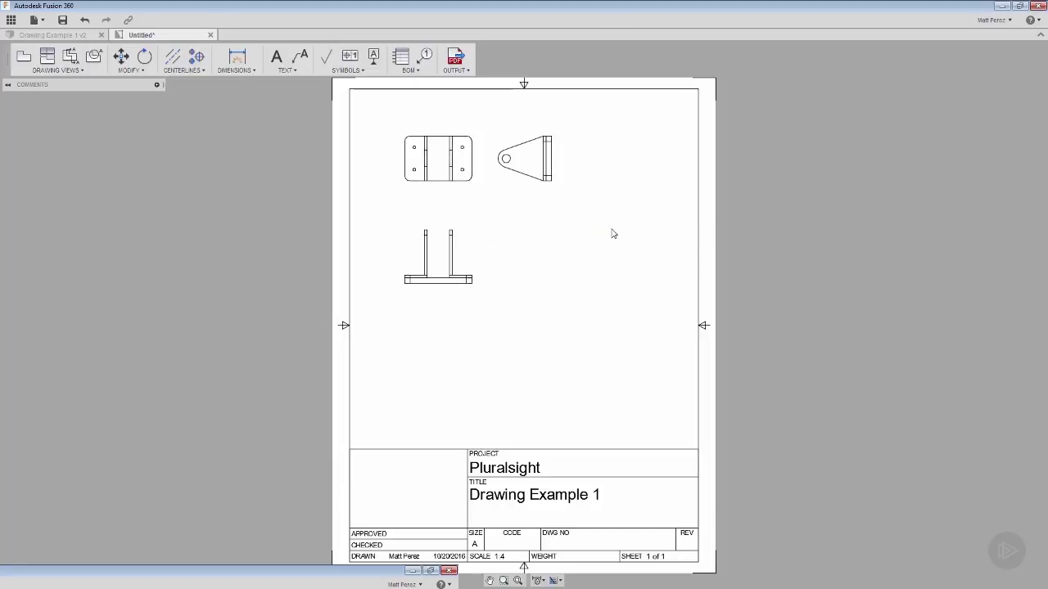
# Step: Move the front view with alignment broken, dropping it back beneath the top view
pyautogui.click(473, 294)
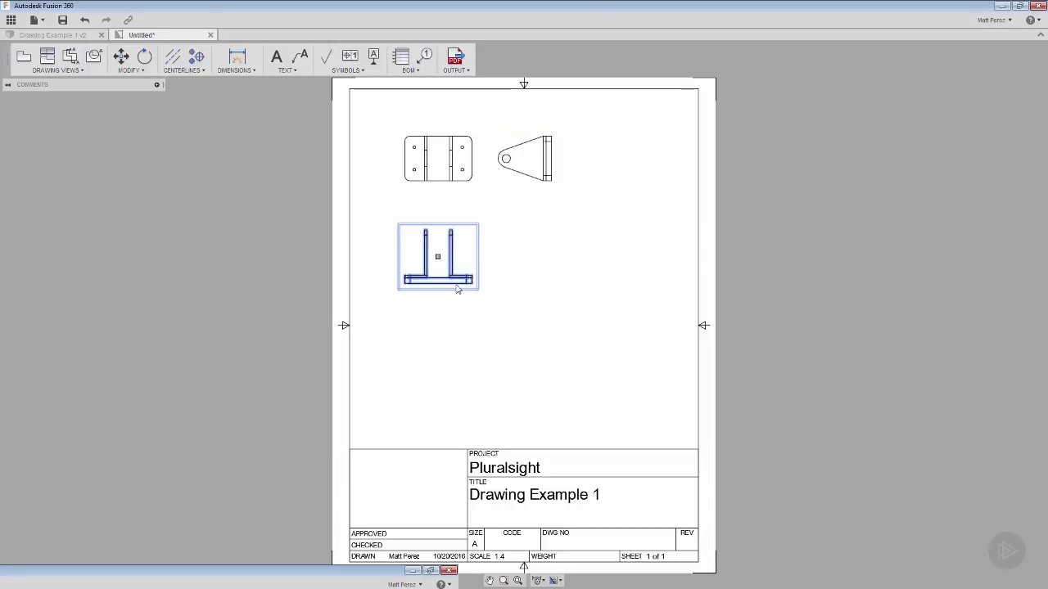
pyautogui.click(438, 258)
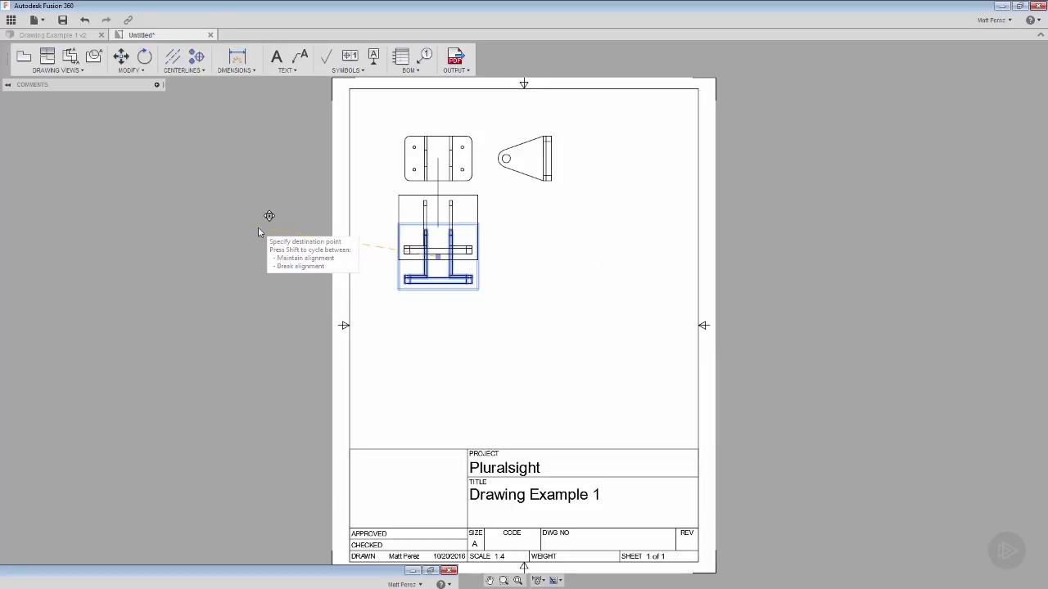
pyautogui.press('shift')
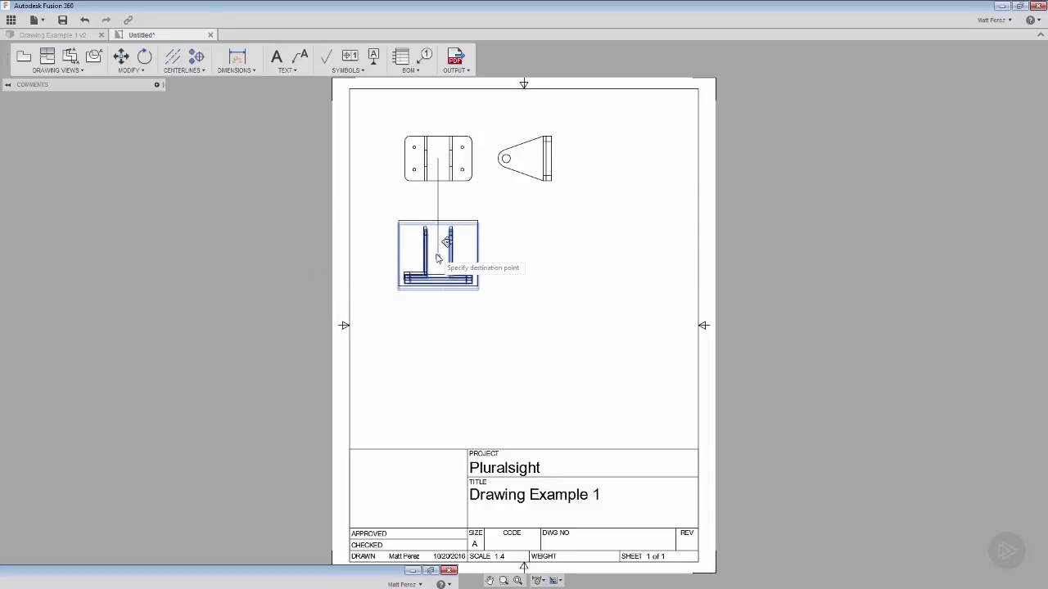
pyautogui.click(442, 264)
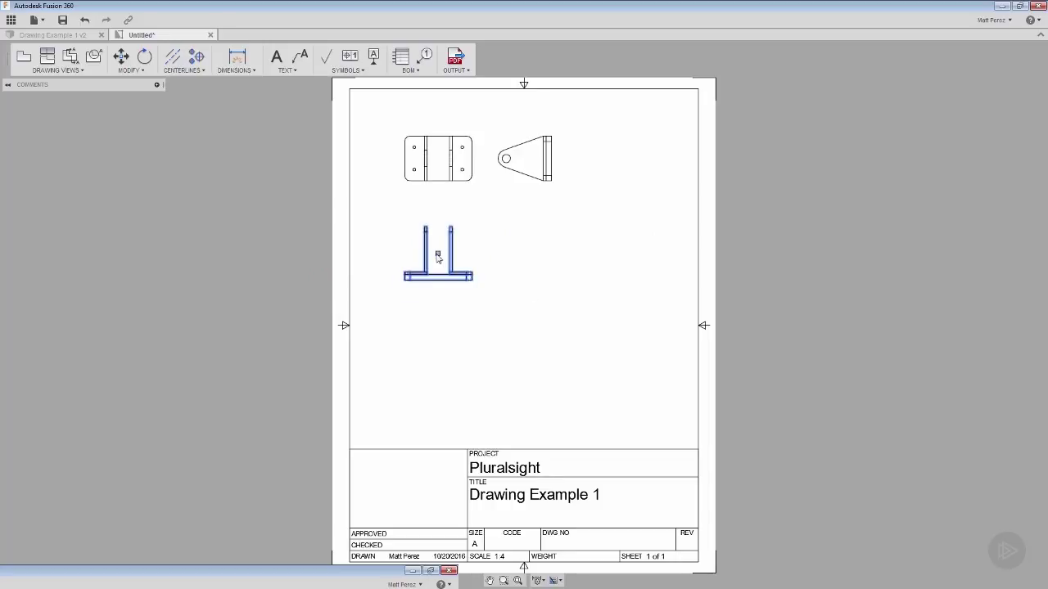
# Step: Shift the side view further to the right of the top view
pyautogui.click(527, 163)
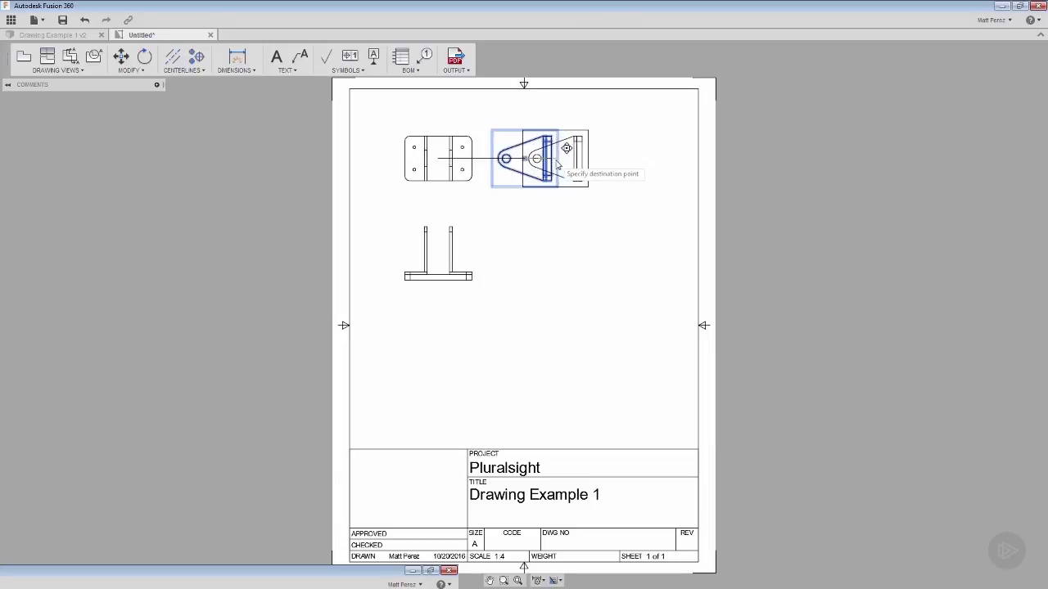
pyautogui.click(557, 164)
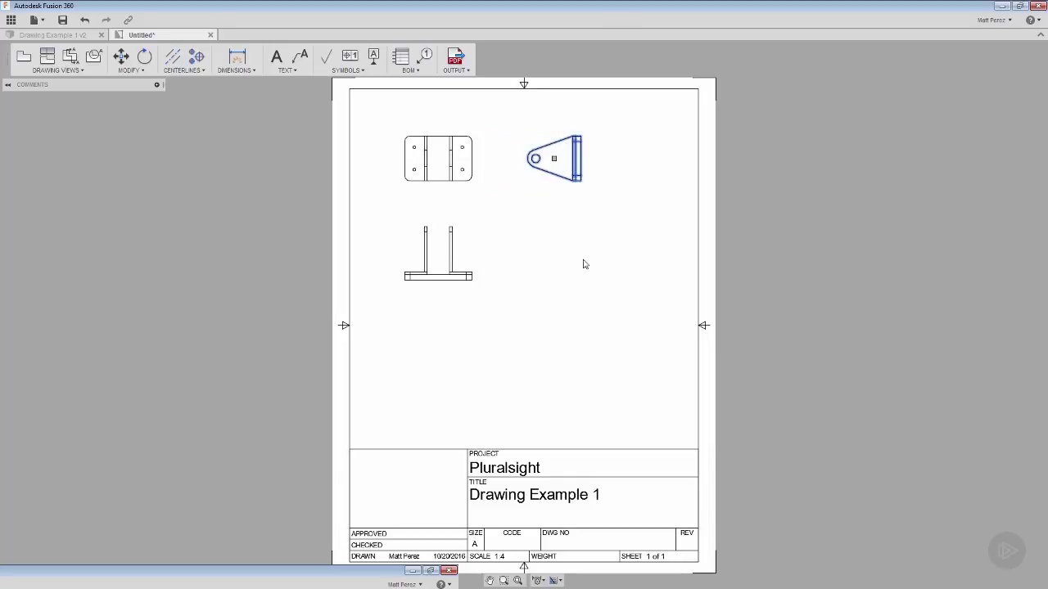
pyautogui.press('Escape')
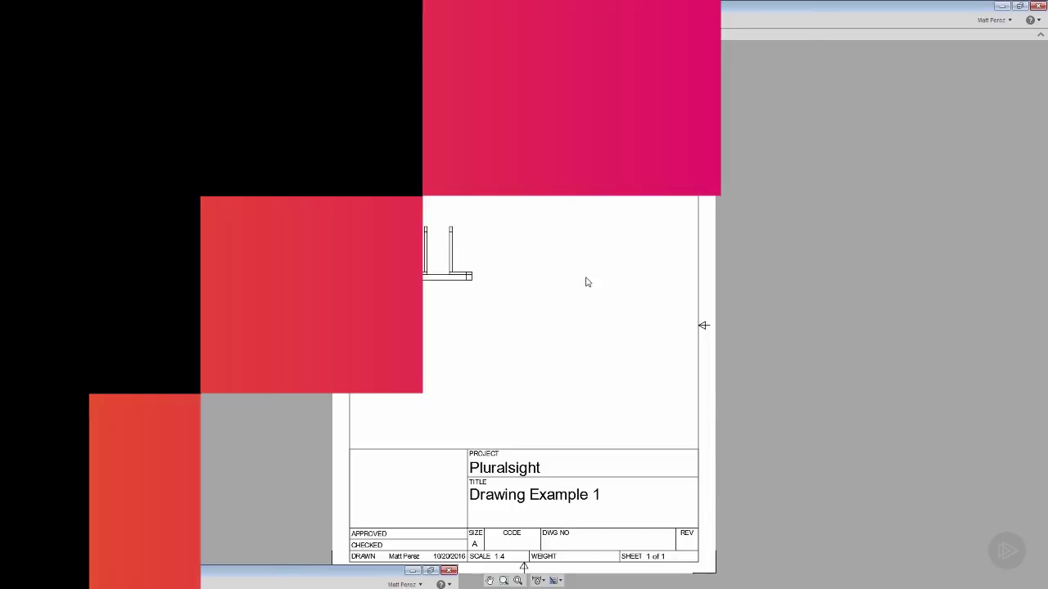